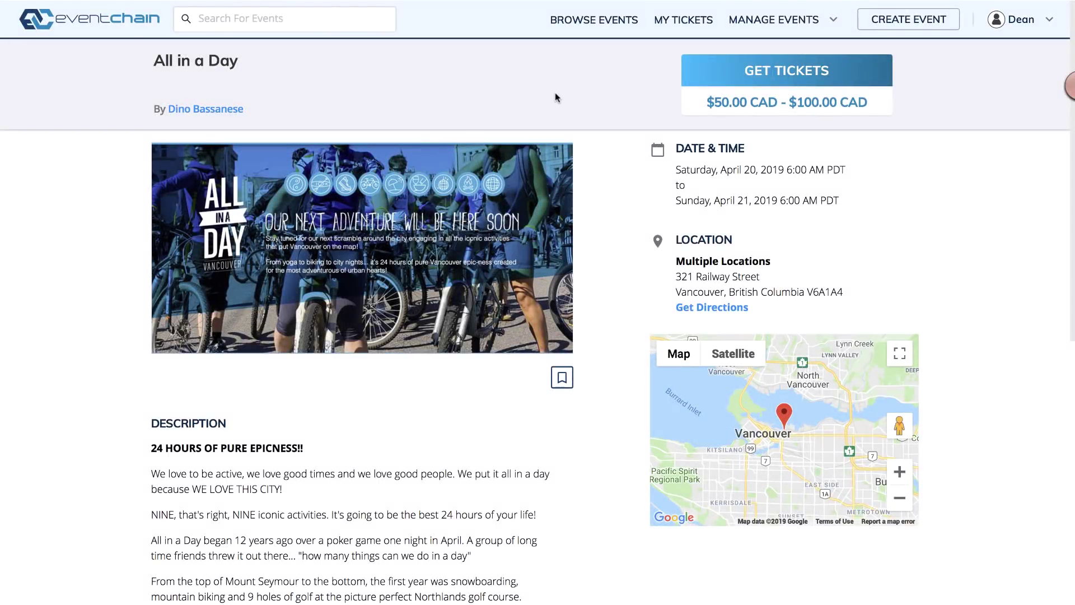
Step: Order 2 Adventure Pass tickets for the event and check out to Stripe's Payments page
left_click(789, 80)
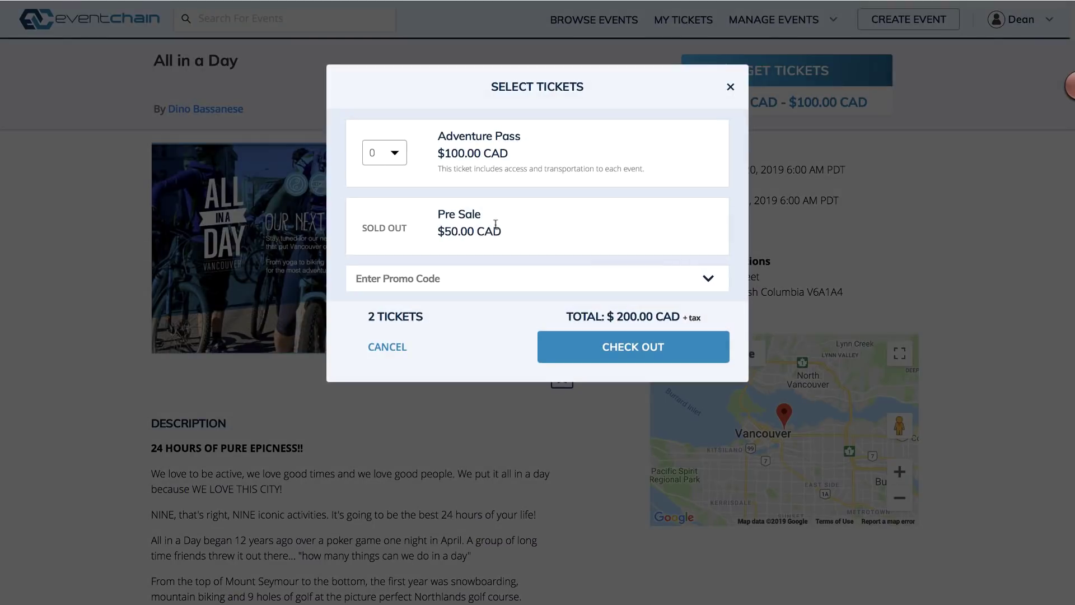
left_click(395, 152)
left_click(385, 246)
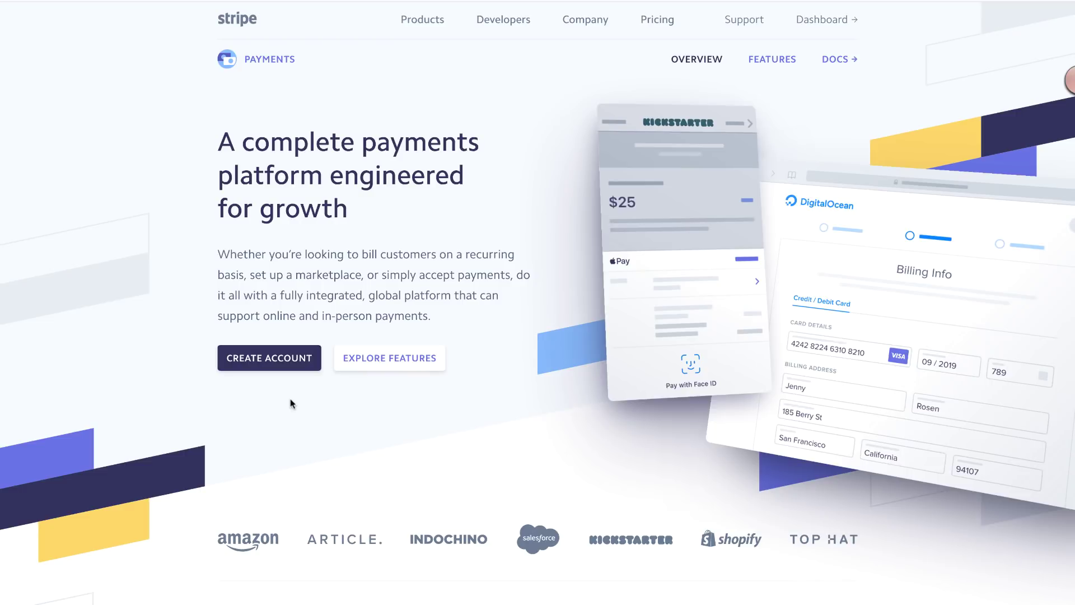
Step: Sign up with the autofilled details and reCAPTCHA, skip onboarding, then log in to confirm the email
left_click(275, 356)
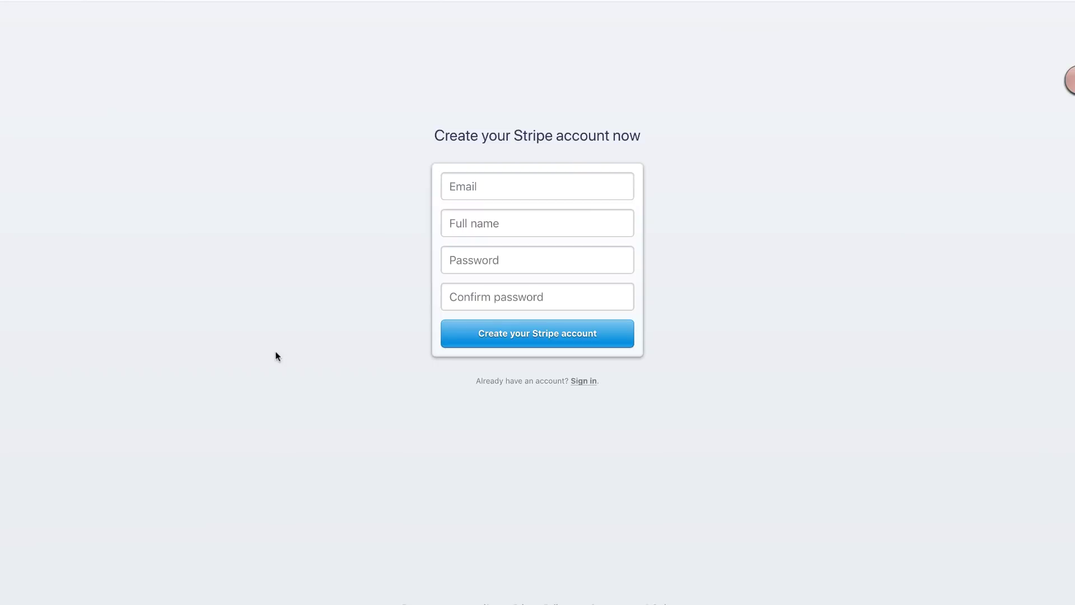
left_click(466, 189)
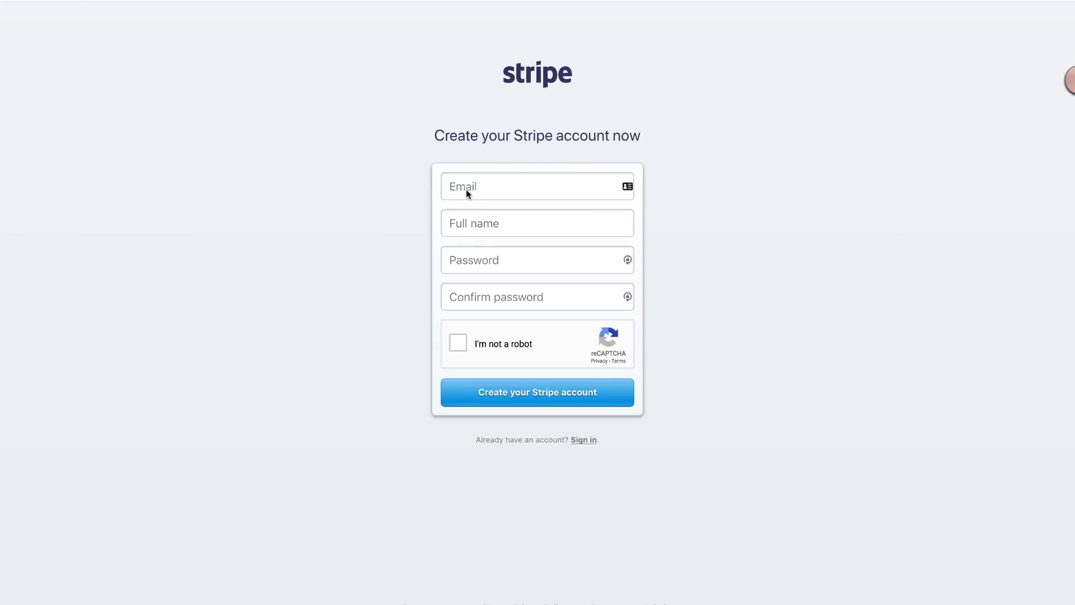
left_click(457, 184)
left_click(459, 342)
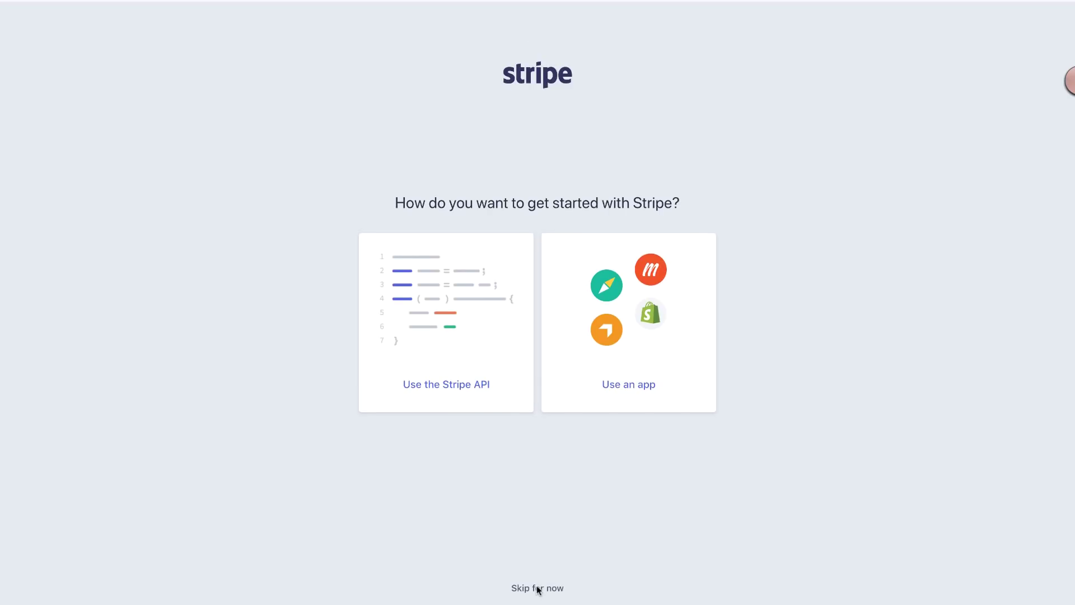
left_click(537, 588)
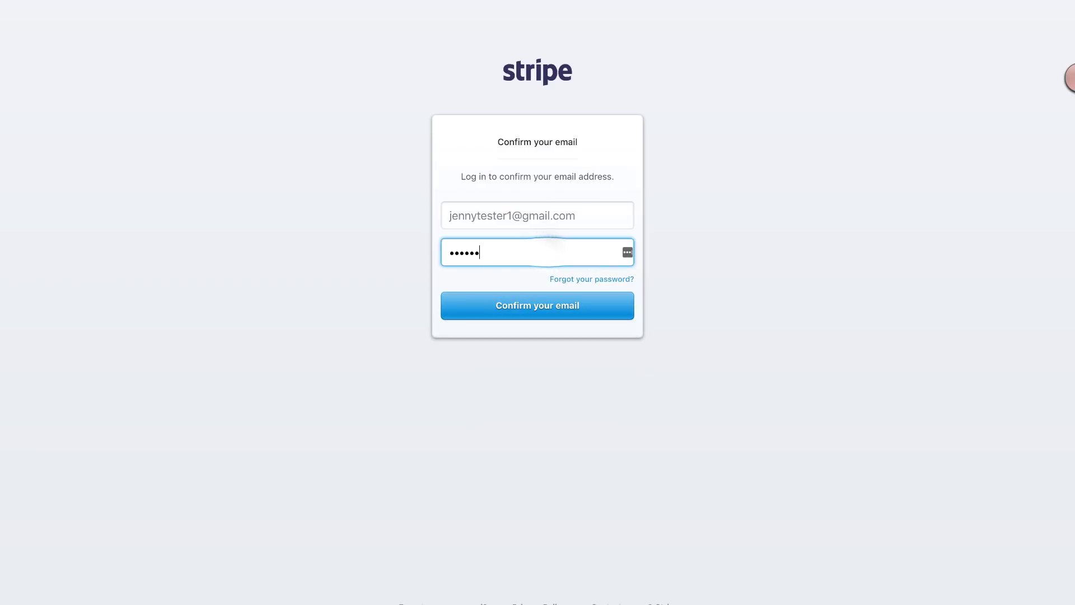
left_click(552, 308)
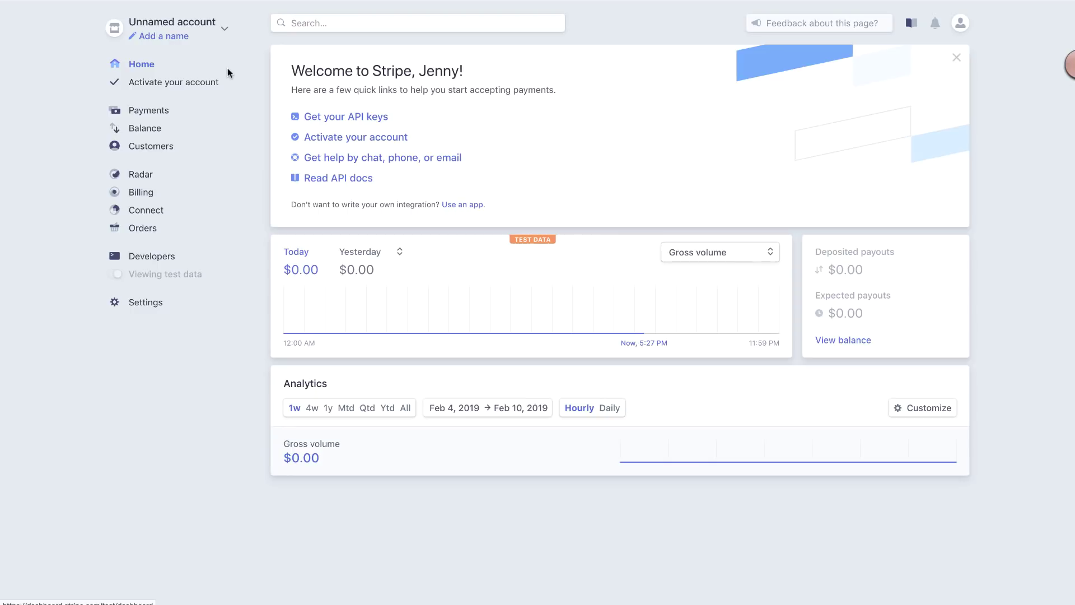
Step: Add a new account named 'All in a Day Adventures' from the account switcher
left_click(167, 35)
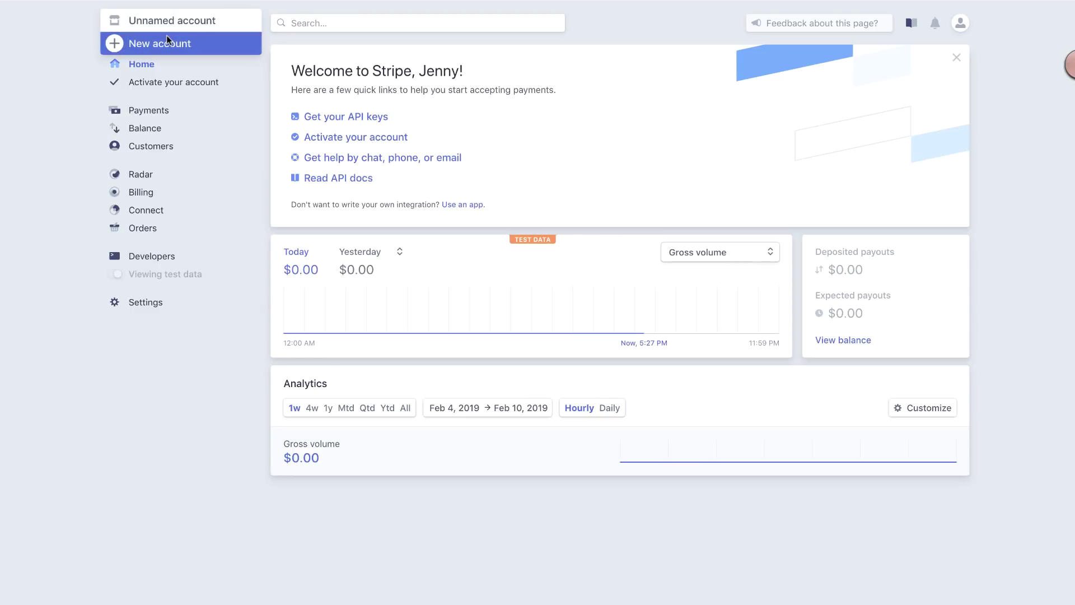
left_click(161, 44)
type("A")
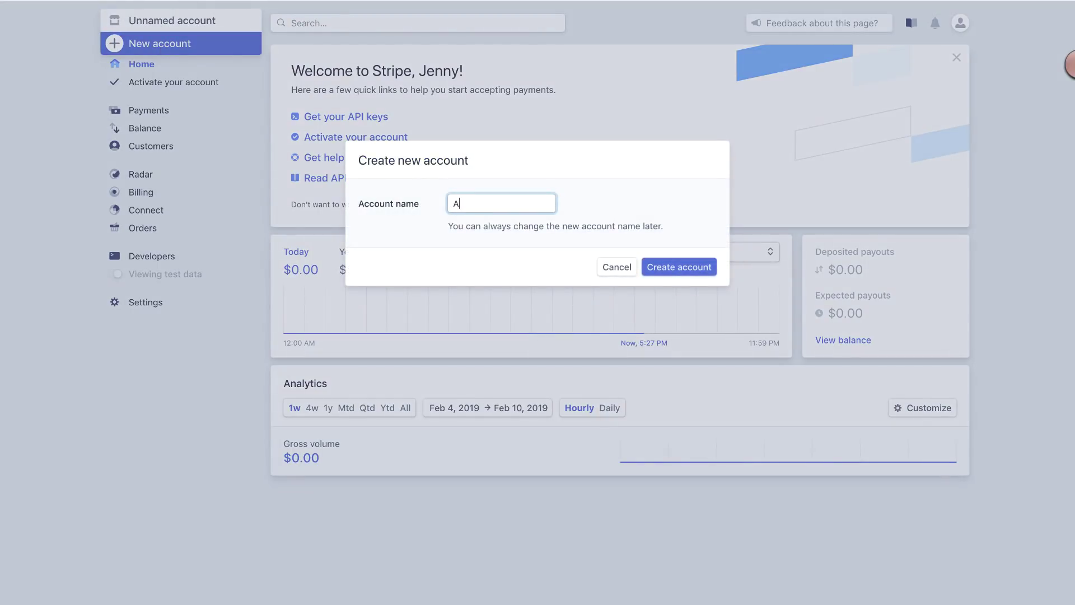
type("ll in a Day Adventures")
left_click(678, 267)
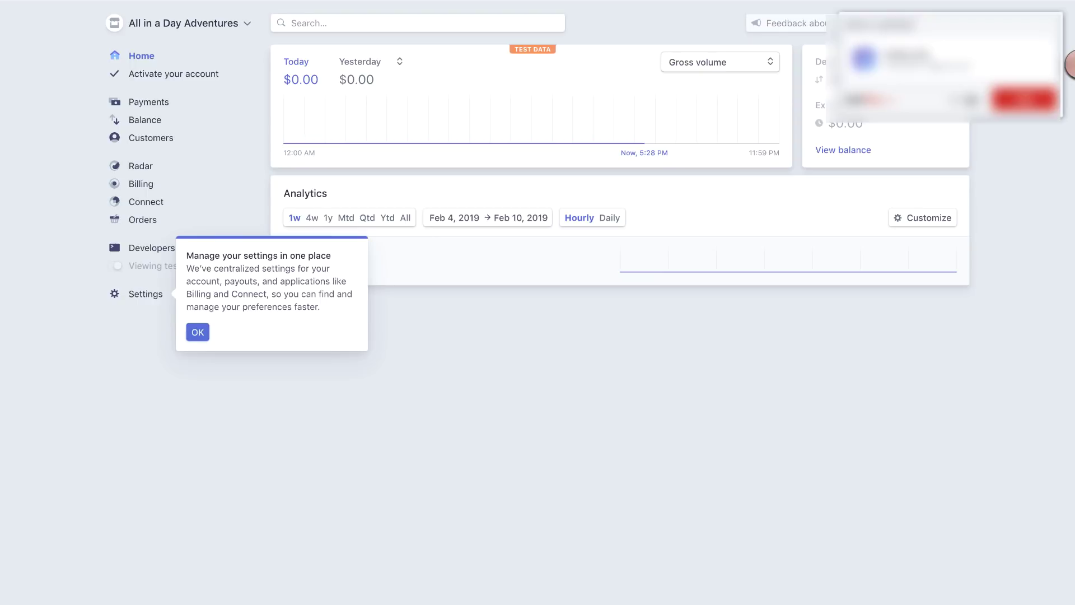
Step: Dismiss the settings tip and scroll through the Activate your account form
left_click(196, 334)
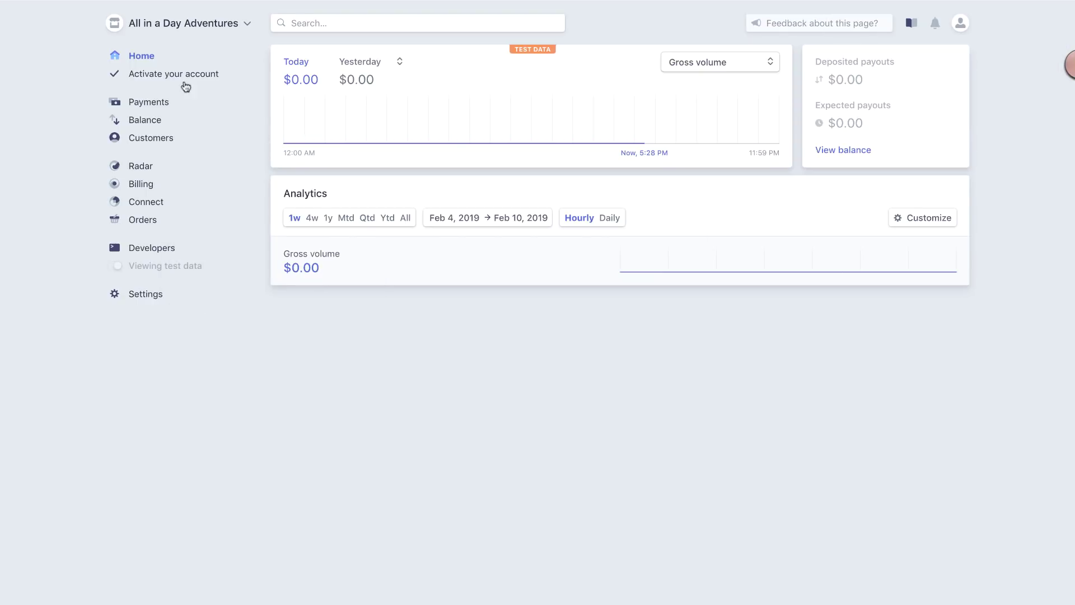
left_click(162, 77)
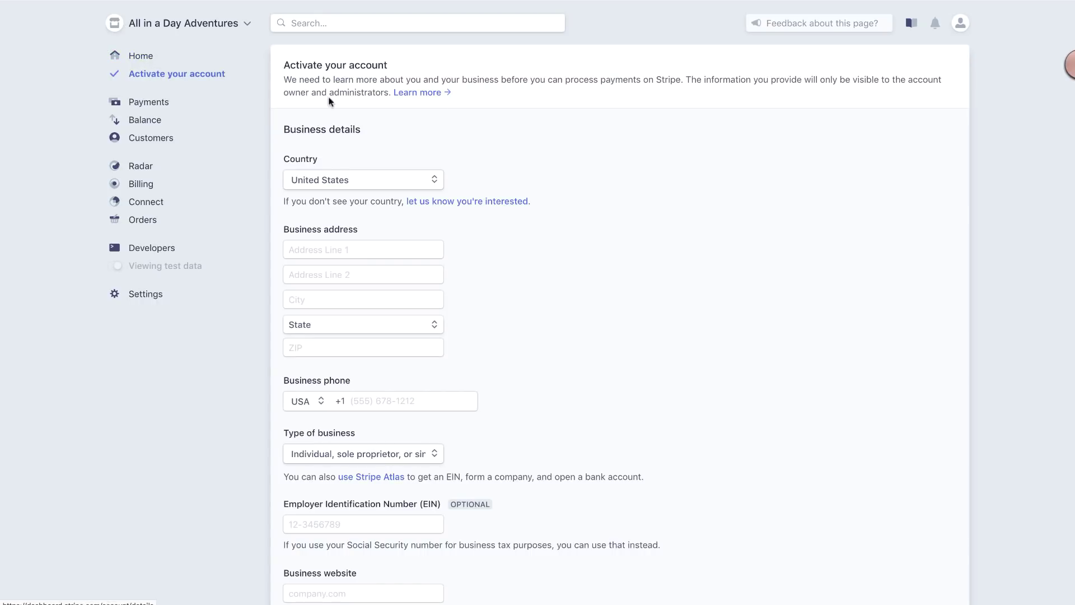
scroll(633, 151, "down", 1)
scroll(633, 150, "down", 10)
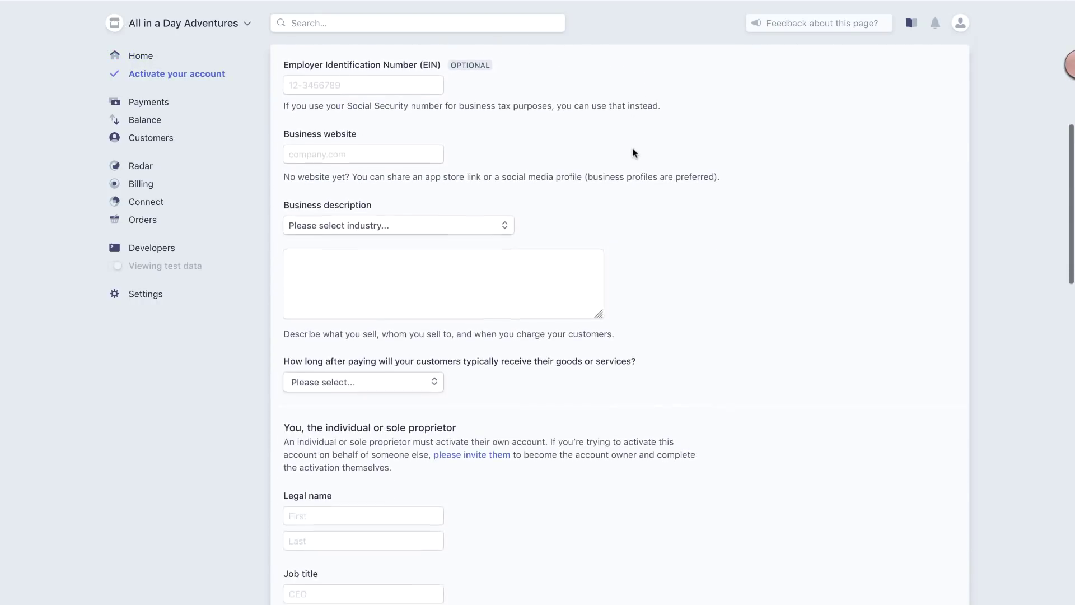
scroll(633, 151, "down", 12)
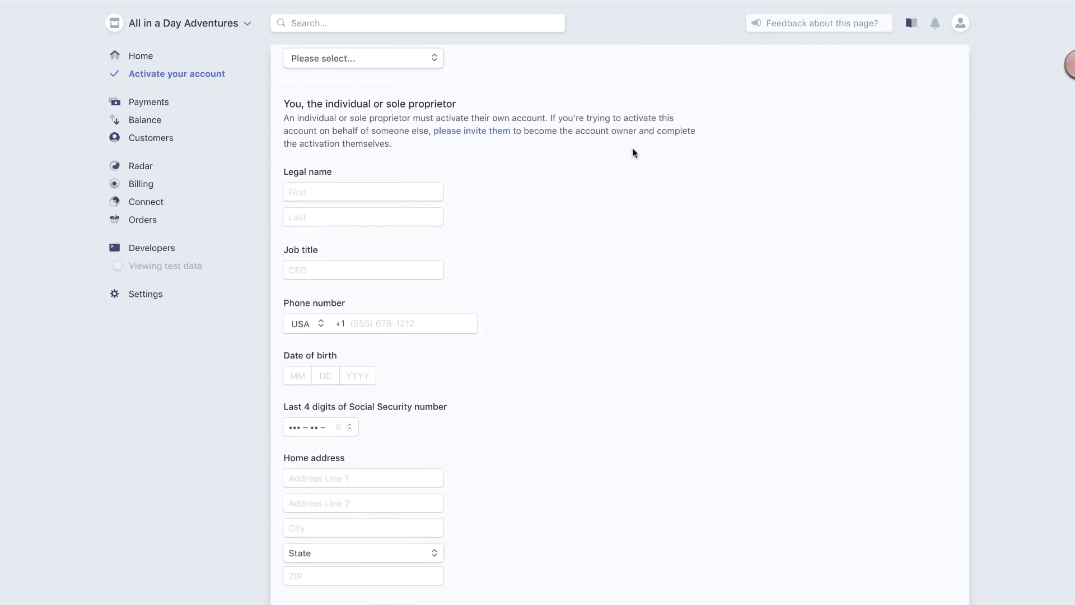
scroll(620, 313, "down", 4)
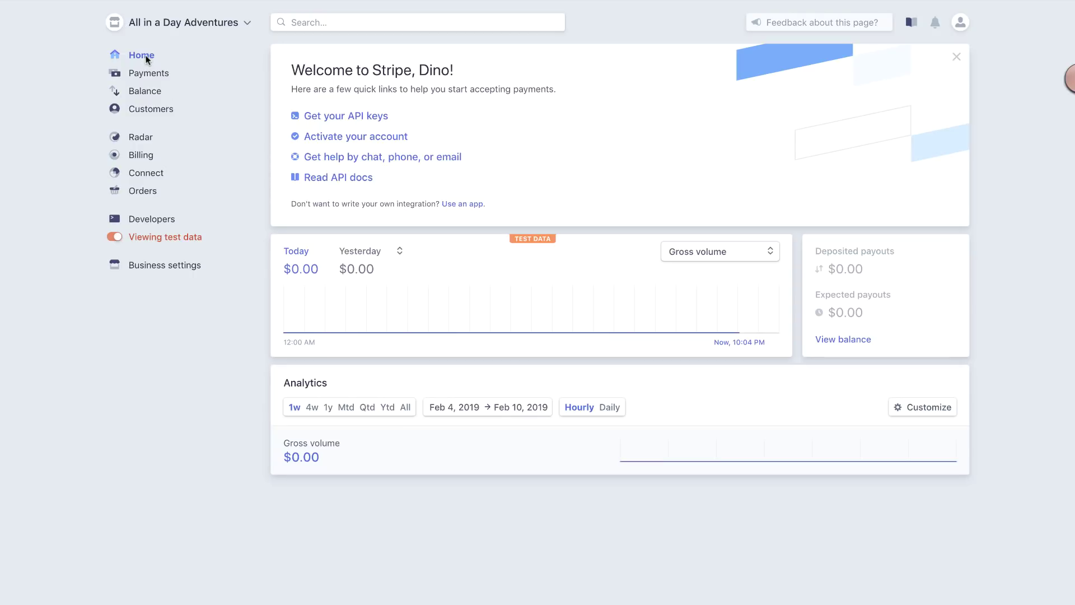
Step: Go to Developers > API keys and switch off test data to show the live keys
left_click(150, 219)
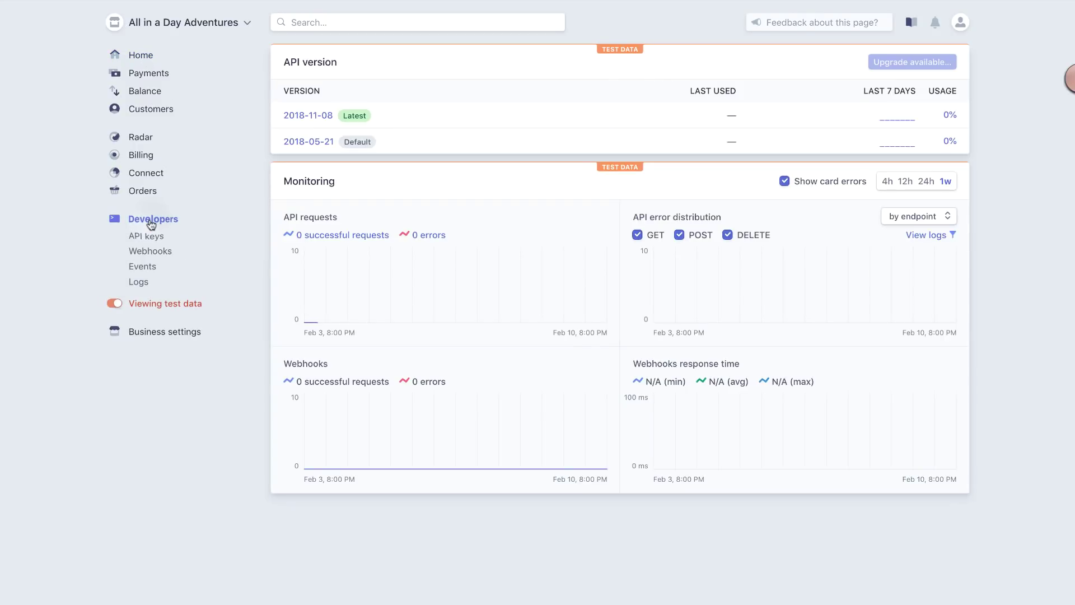
left_click(149, 236)
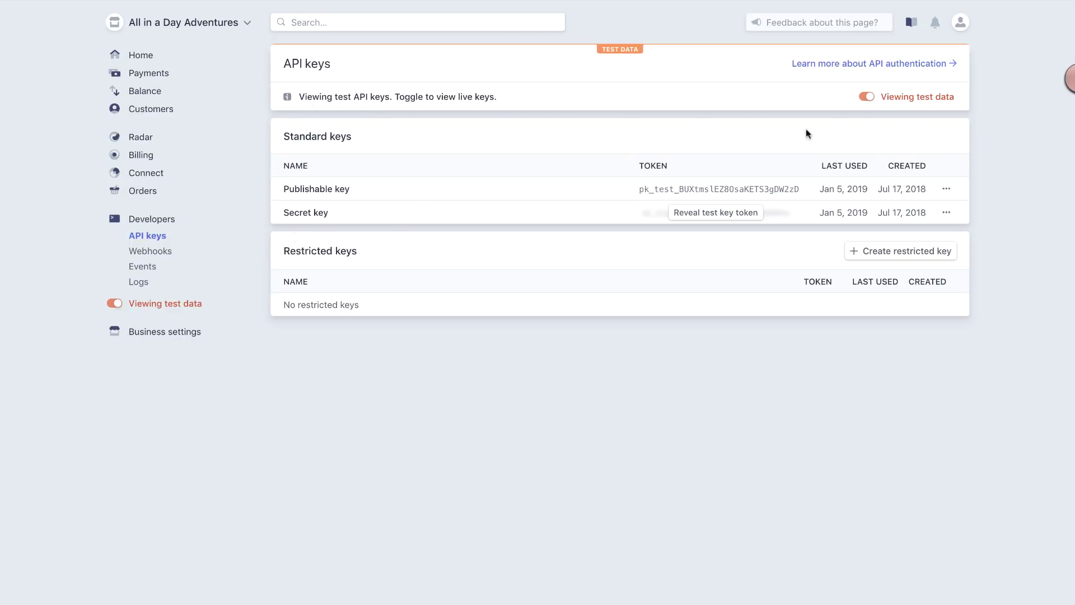
left_click(867, 97)
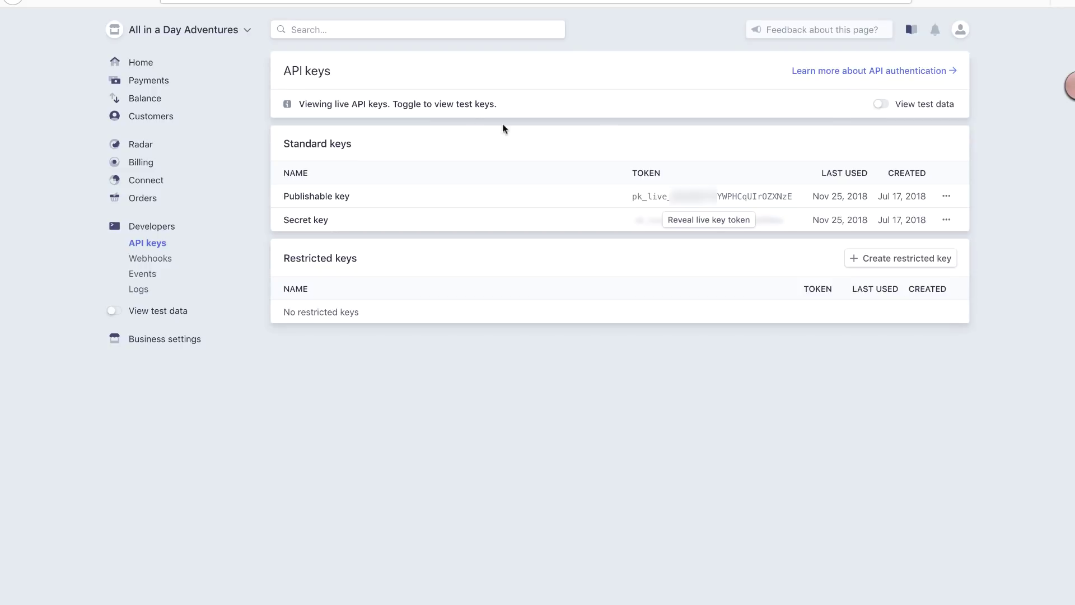
left_click_drag(305, 105, 379, 106)
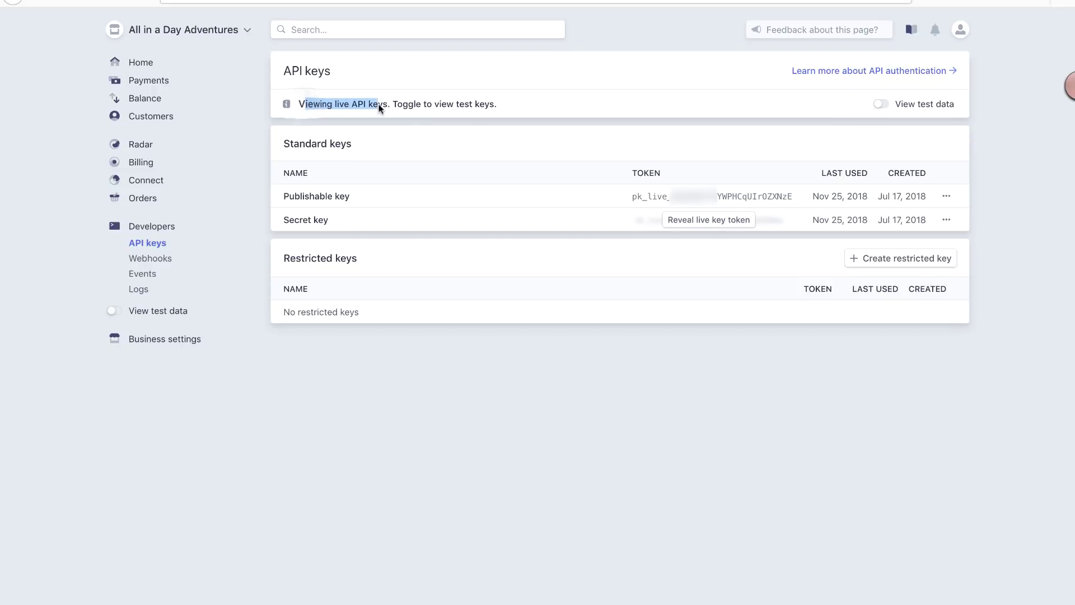
left_click(405, 120)
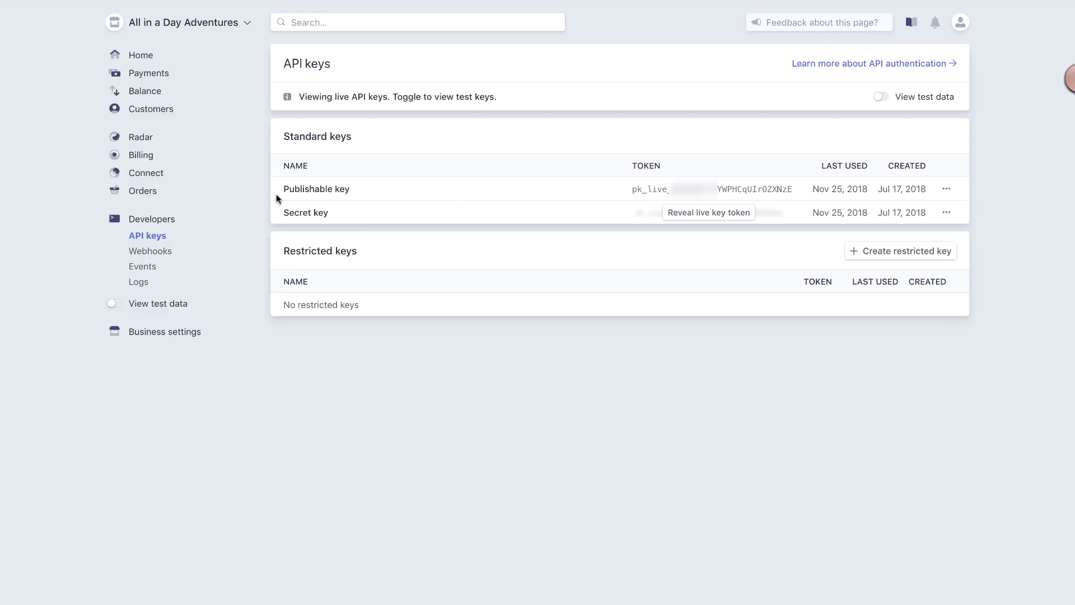
Step: Point out the Publishable and Secret key rows, then copy the live publishable key token
left_click_drag(283, 190, 335, 198)
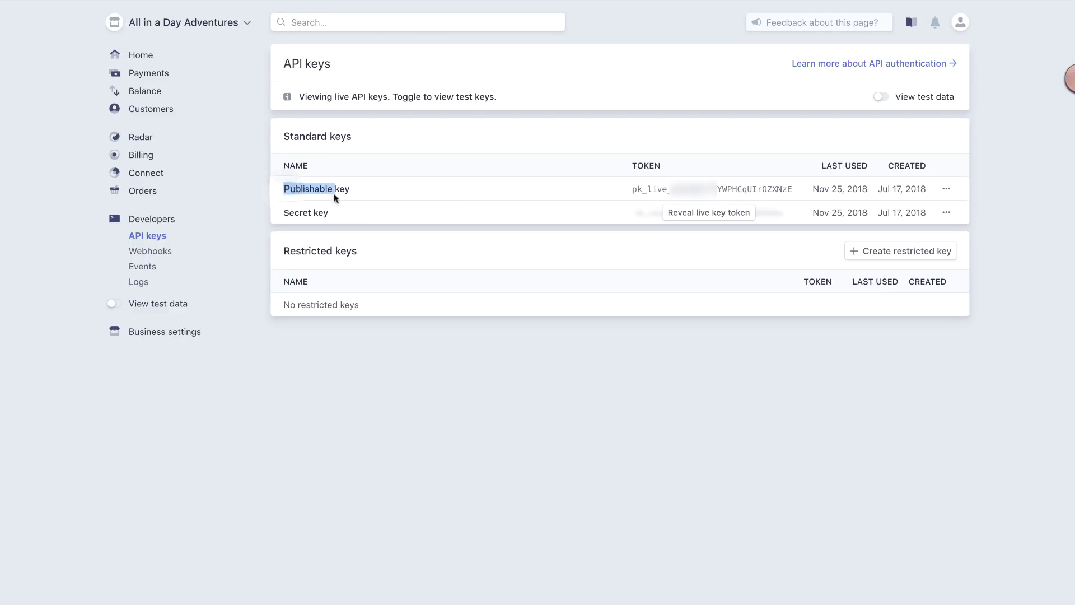
double_click(288, 213)
left_click(384, 204)
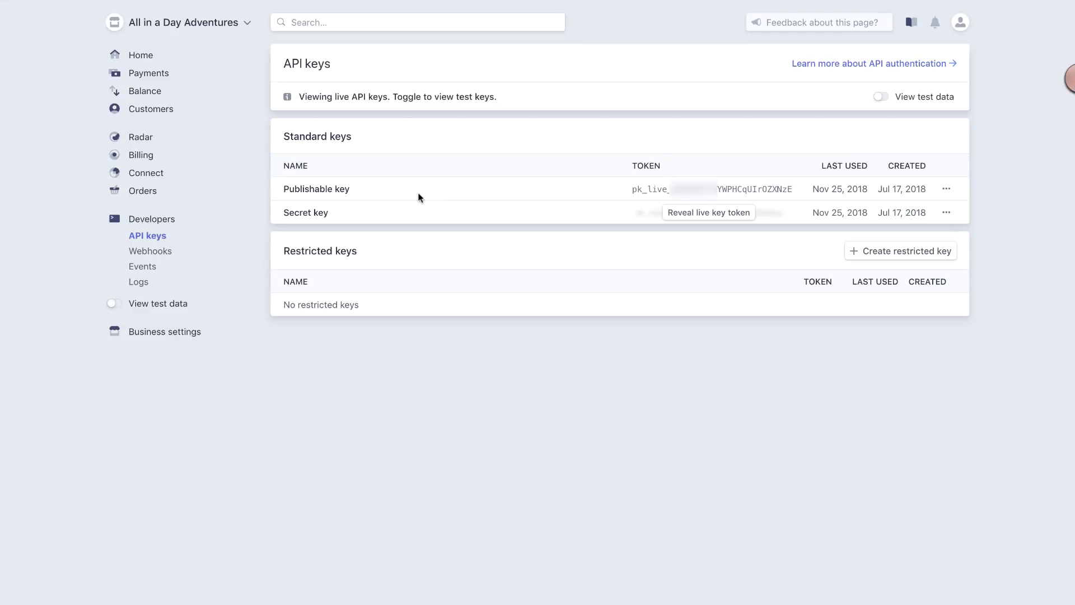
left_click_drag(633, 188, 792, 189)
right_click(728, 190)
left_click(739, 198)
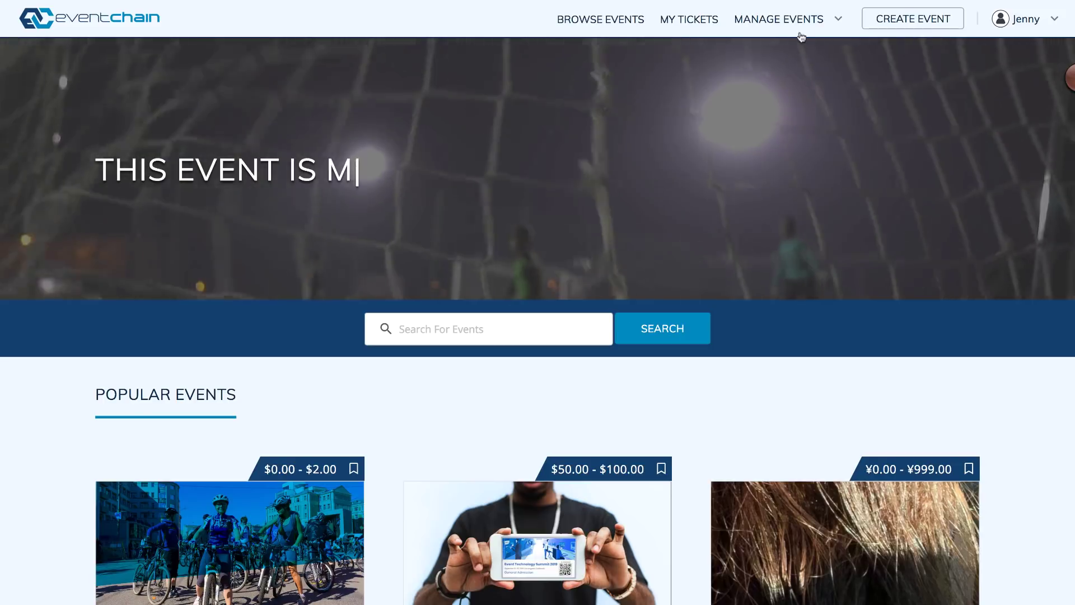
Step: In Manage Events > Organizer Settings, configure Stripe under Ticket Payment Methods
left_click(799, 19)
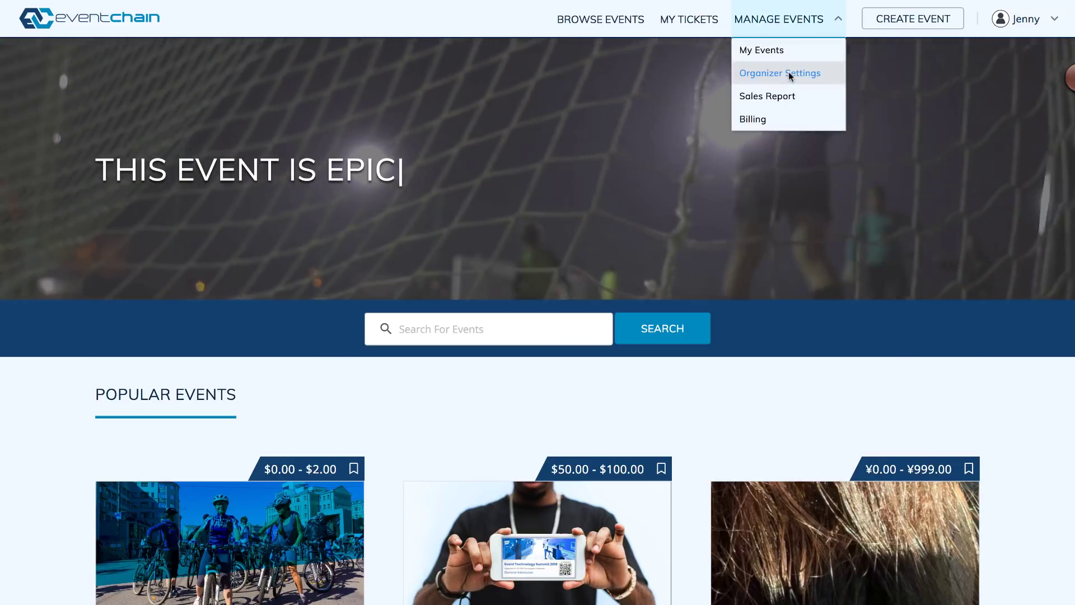
left_click(790, 73)
scroll(789, 71, "down", 1)
scroll(1071, 78, "down", 15)
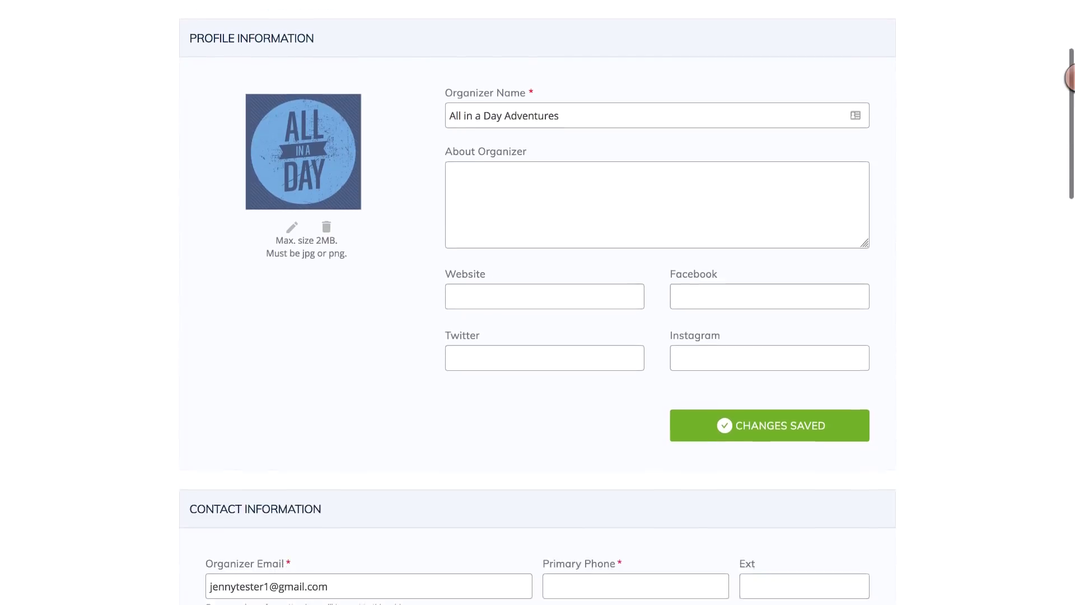
scroll(538, 302, "down", 12)
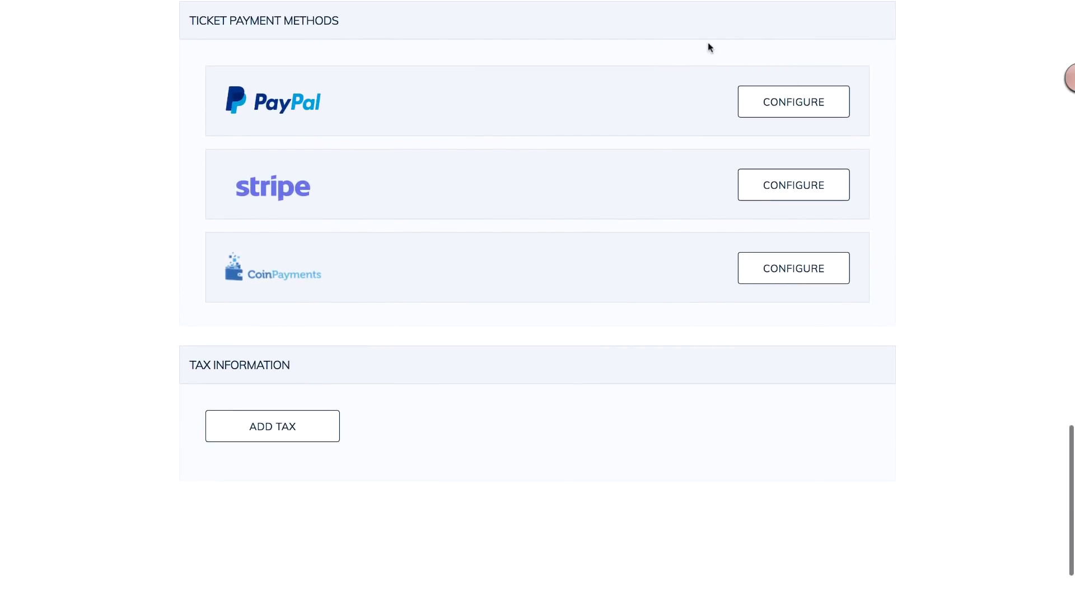
left_click(801, 185)
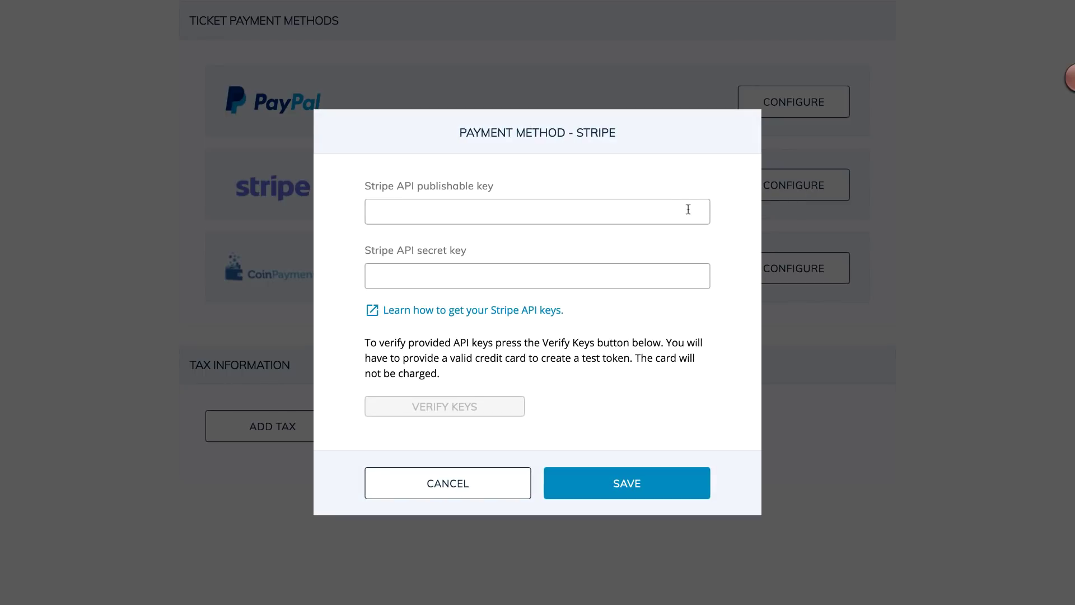
Step: Paste the live publishable key and fill in the live secret key
left_click(396, 212)
key("ctrl+v")
key("Tab")
key("ctrl+v")
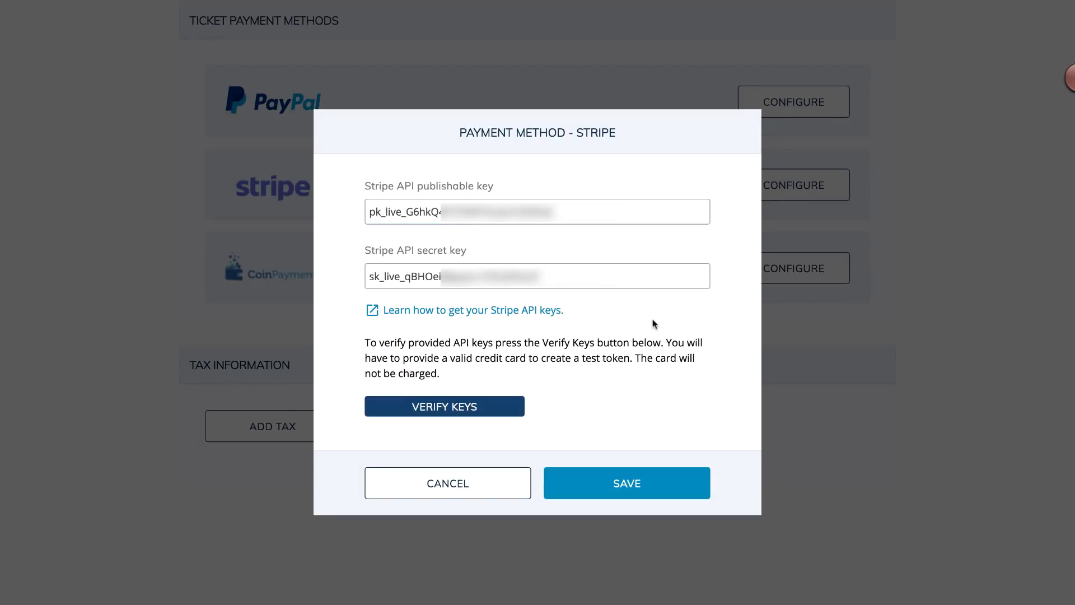
Step: Verify the keys by creating a $1.00 test token with a test card number
left_click(442, 411)
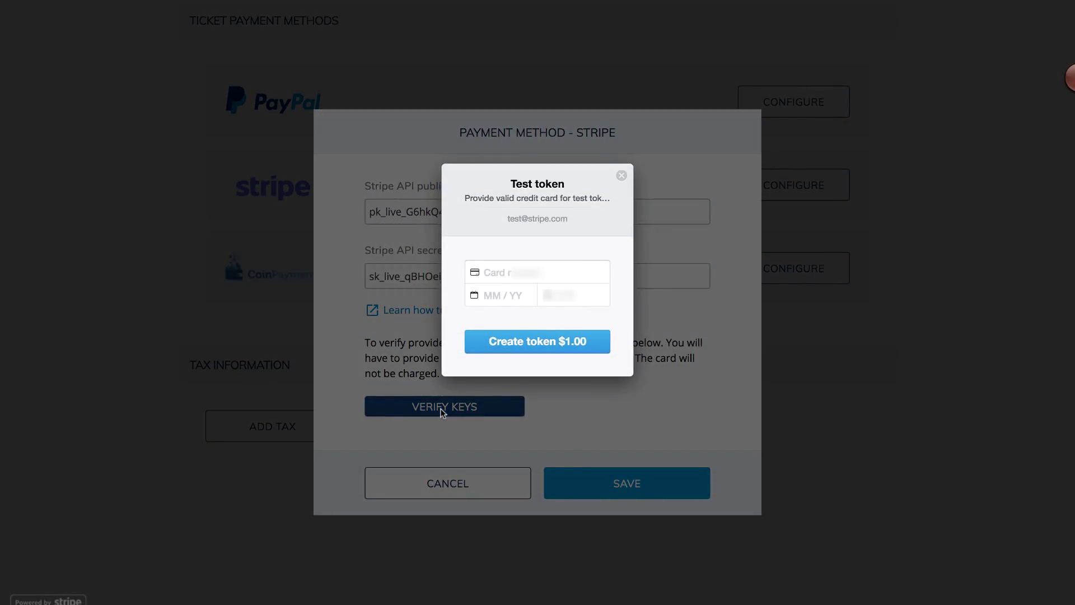
left_click(490, 271)
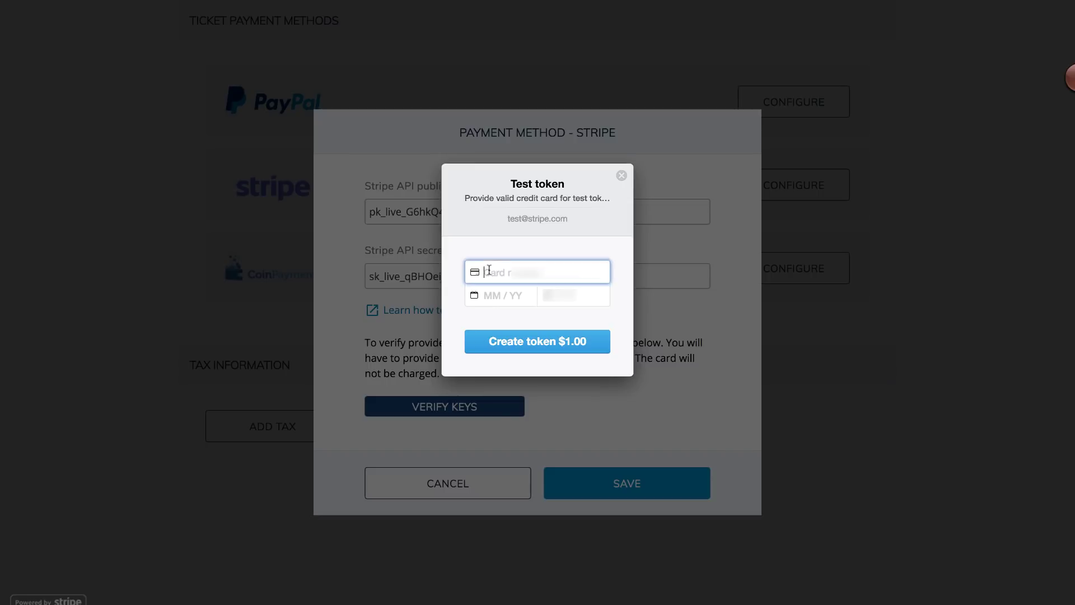
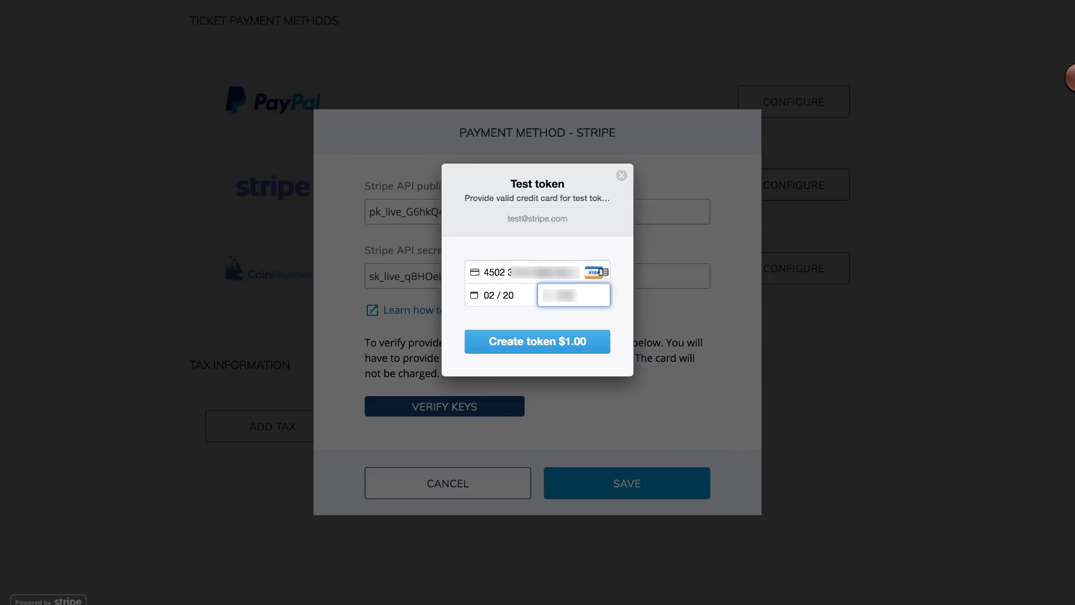
left_click(513, 342)
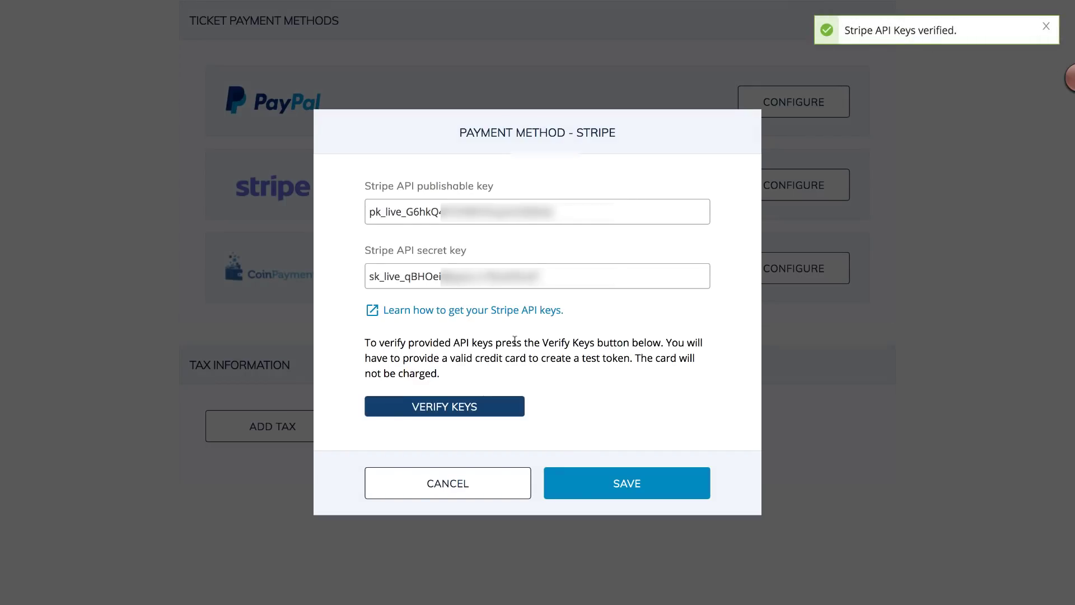
Step: Save the Payment Method - Stripe dialog so Stripe joins the Ticket Payment Methods list
left_click(613, 491)
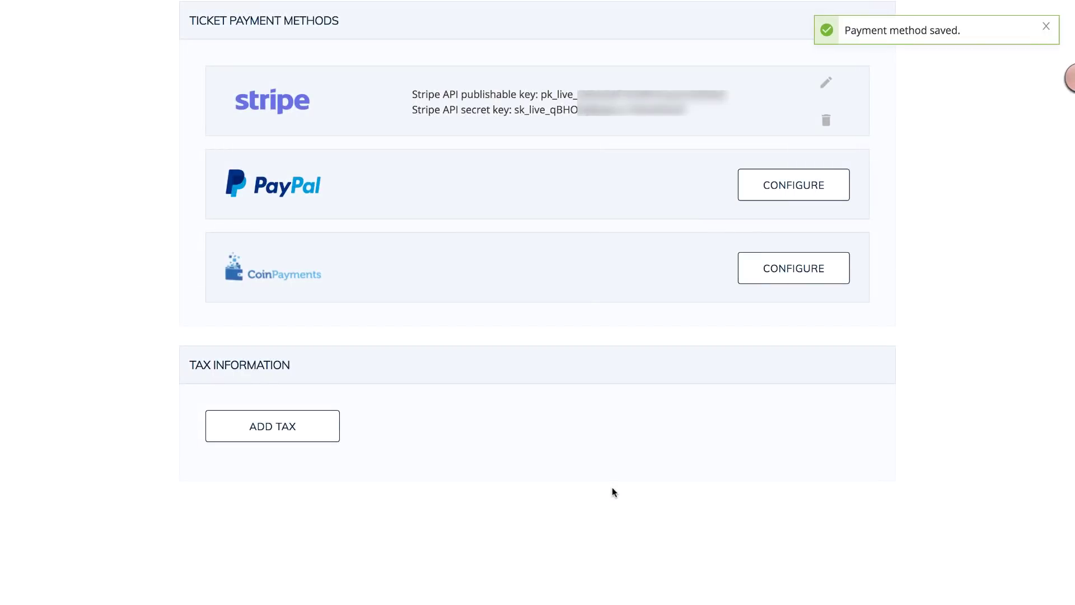